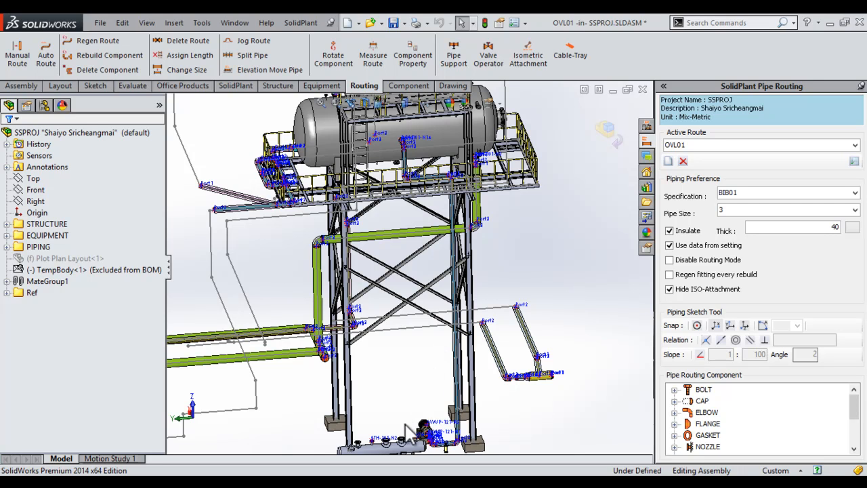
# Update the OVL02 tag properties with MWP-121-N2 as the start and STH-101-N1 as the end connection
pyautogui.scroll(-2, 407, 421)
pyautogui.scroll(-3, 406, 422)
pyautogui.scroll(-1, 493, 301)
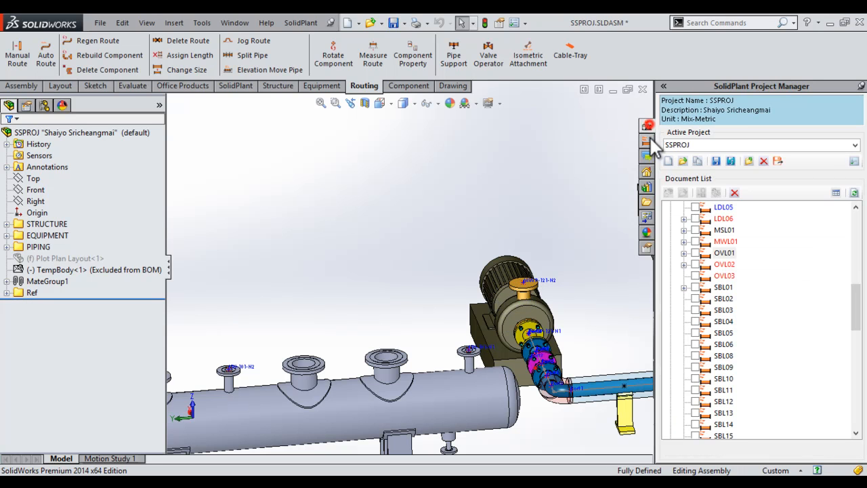
pyautogui.moveTo(856, 300)
pyautogui.mouseDown()
pyautogui.moveTo(861, 358)
pyautogui.moveTo(859, 310)
pyautogui.mouseUp()
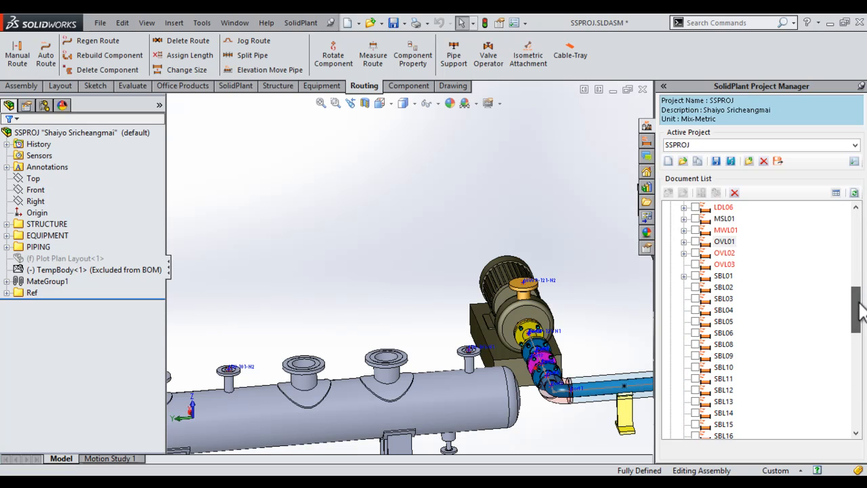
pyautogui.rightClick(723, 255)
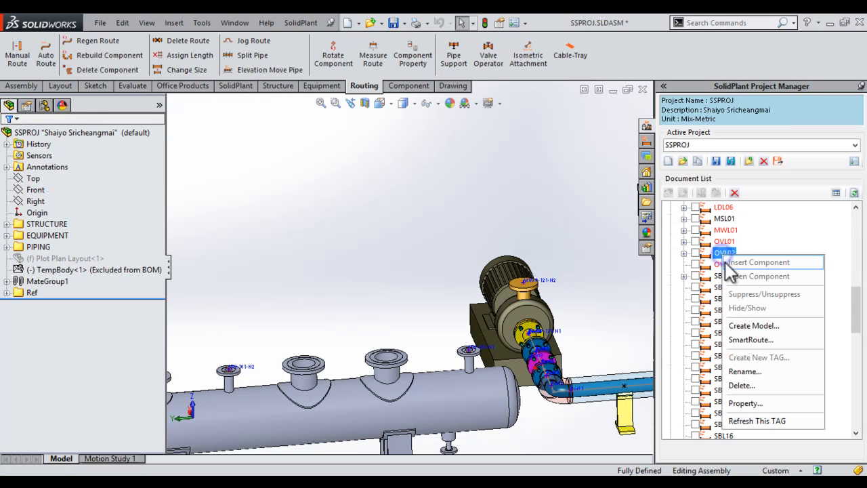
pyautogui.click(730, 407)
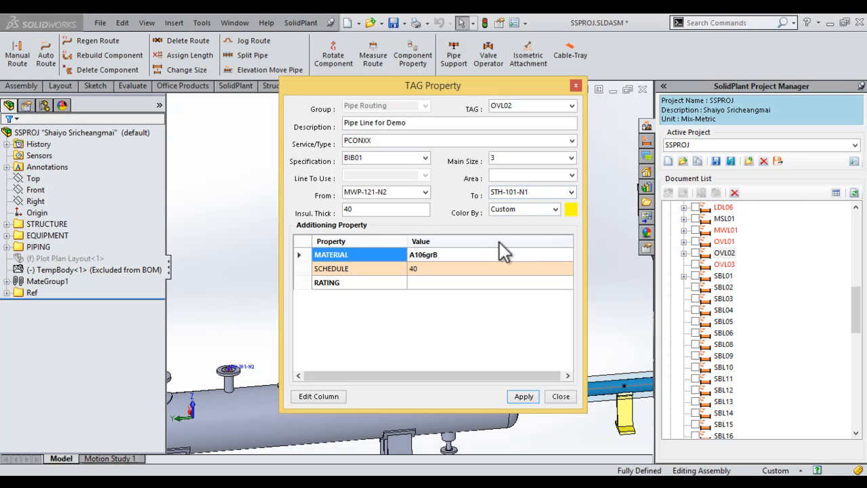
pyautogui.click(523, 397)
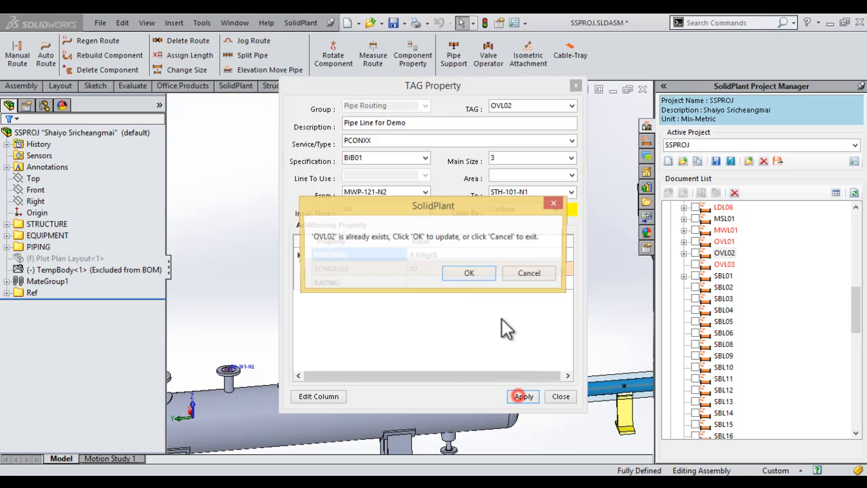
pyautogui.click(470, 274)
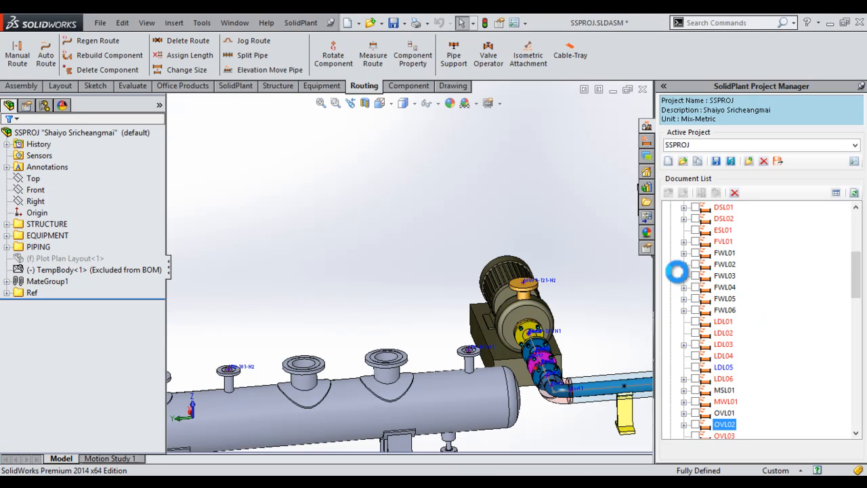
# Generate a smart route for OVL02 and decline the first proposal to open the SmartRoute Interface
pyautogui.rightClick(730, 425)
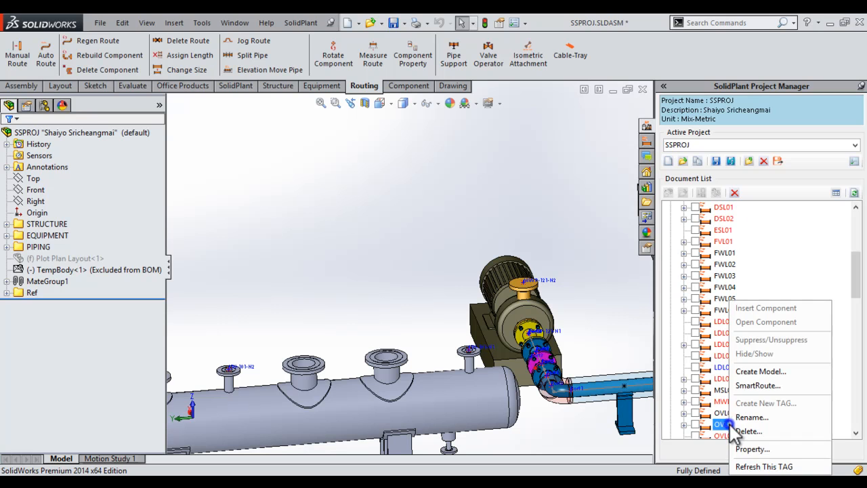
pyautogui.click(771, 387)
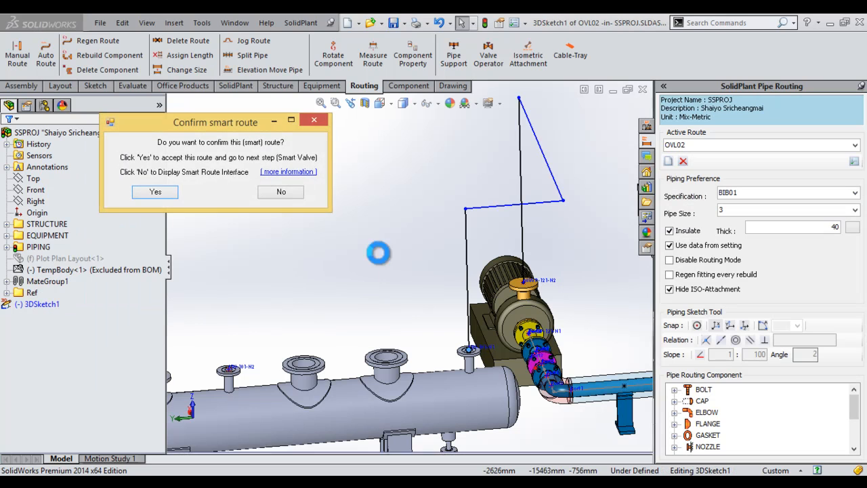
pyautogui.moveTo(193, 125); pyautogui.dragTo(215, 112)
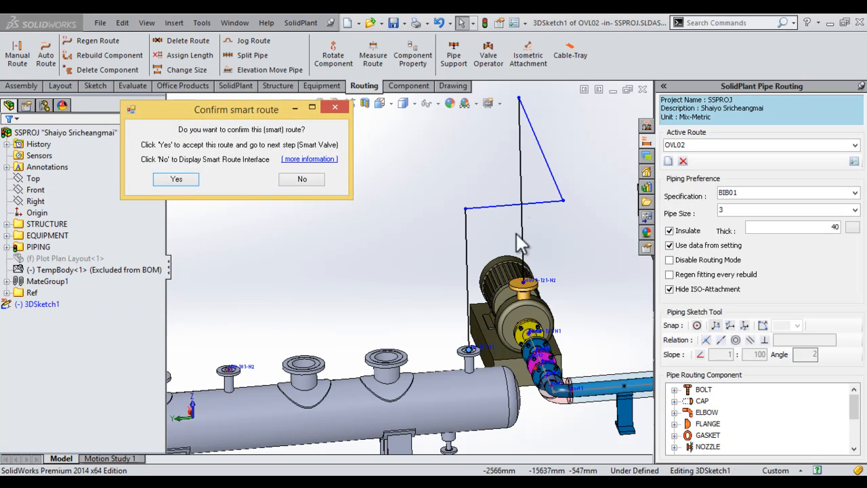
pyautogui.moveTo(504, 299); pyautogui.dragTo(457, 306, button='middle')
pyautogui.moveTo(269, 115); pyautogui.dragTo(175, 74)
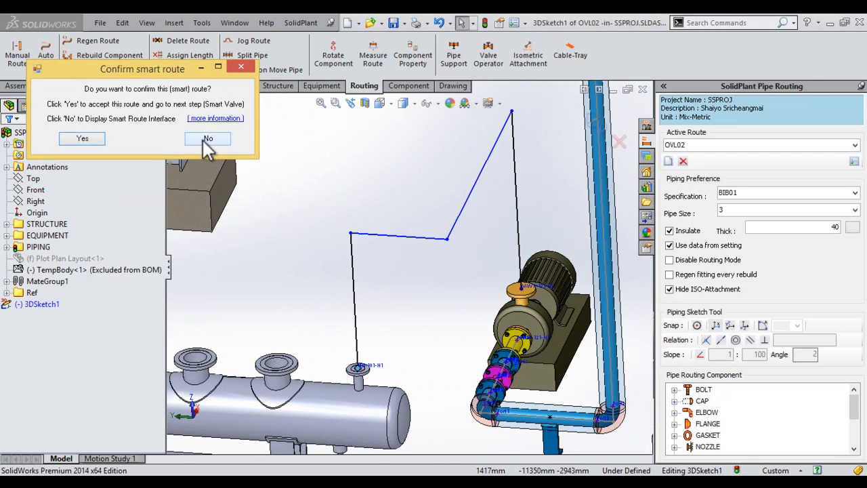
pyautogui.click(207, 139)
pyautogui.moveTo(161, 103); pyautogui.dragTo(121, 71)
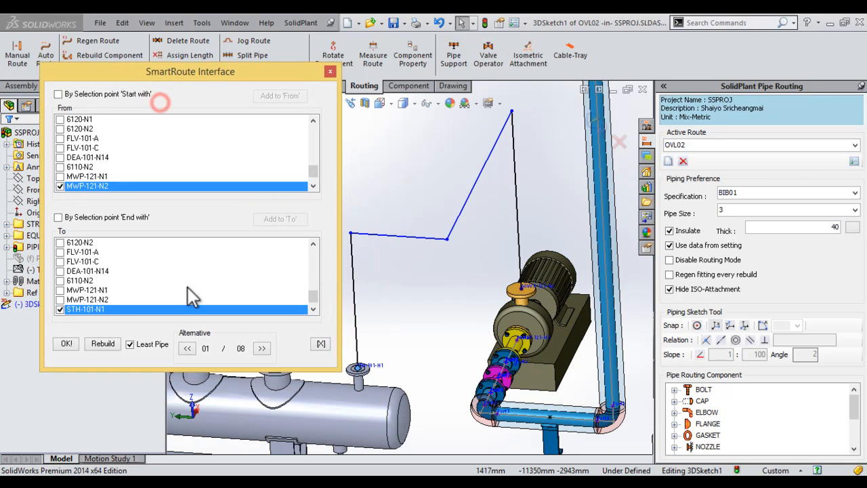
# Switch the OVL02 route to alternative 04 of 08
pyautogui.click(263, 348)
pyautogui.click(262, 349)
pyautogui.click(262, 349)
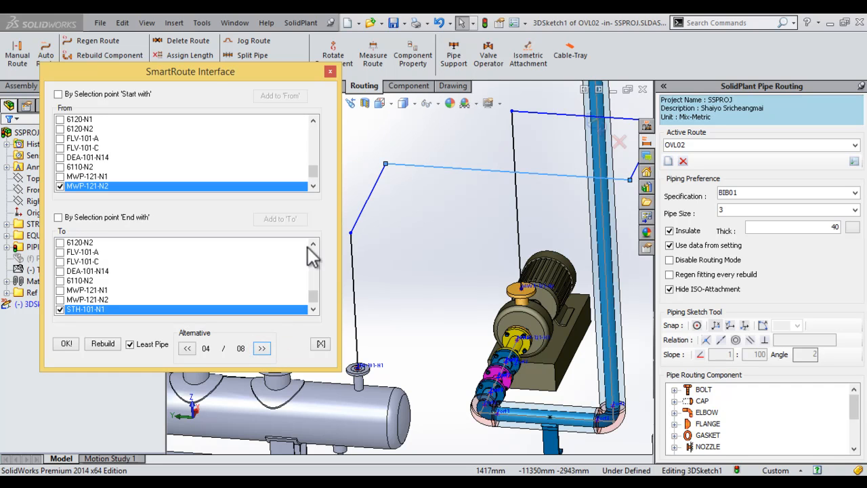
# Move the route's outermost cross segment from beyond the pump over to the opposite side, above the header vessel
pyautogui.moveTo(218, 78); pyautogui.dragTo(181, 44)
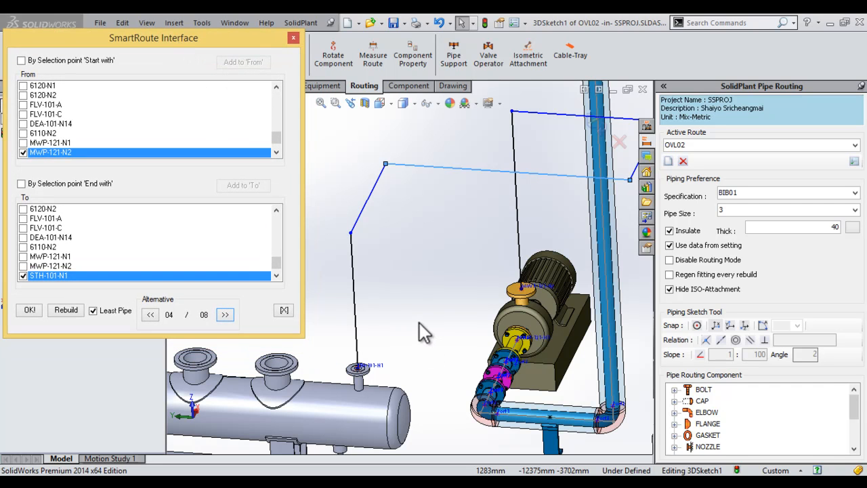
pyautogui.click(420, 321)
pyautogui.scroll(3, 423, 324)
pyautogui.keyDown('ctrl'); pyautogui.moveTo(427, 271); pyautogui.dragTo(462, 294, button='middle'); pyautogui.keyUp('ctrl')
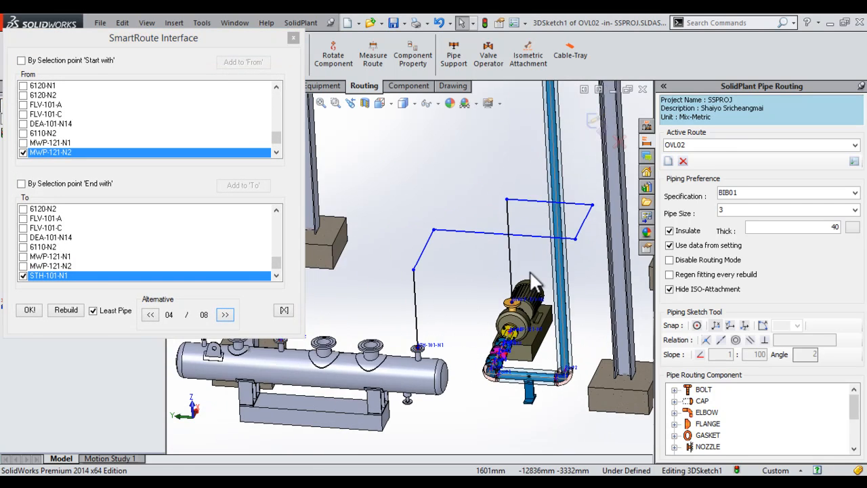
pyautogui.moveTo(584, 222); pyautogui.dragTo(385, 204)
# Delete the 850 mm cross segment joining the two runs and lower the run connected to nozzle STH-101-N1
pyautogui.moveTo(403, 286)
pyautogui.mouseDown(button='middle')
pyautogui.moveTo(391, 273)
pyautogui.moveTo(401, 290)
pyautogui.mouseUp(button='middle')
pyautogui.scroll(-2, 444, 238)
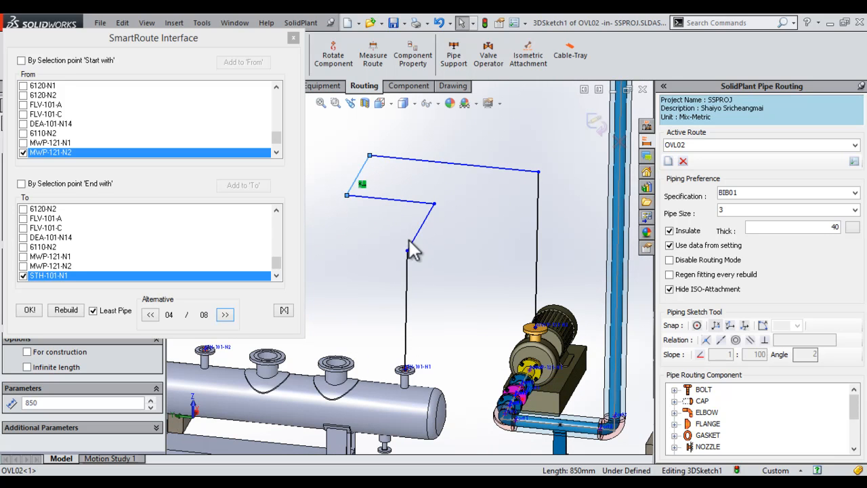
pyautogui.click(361, 173)
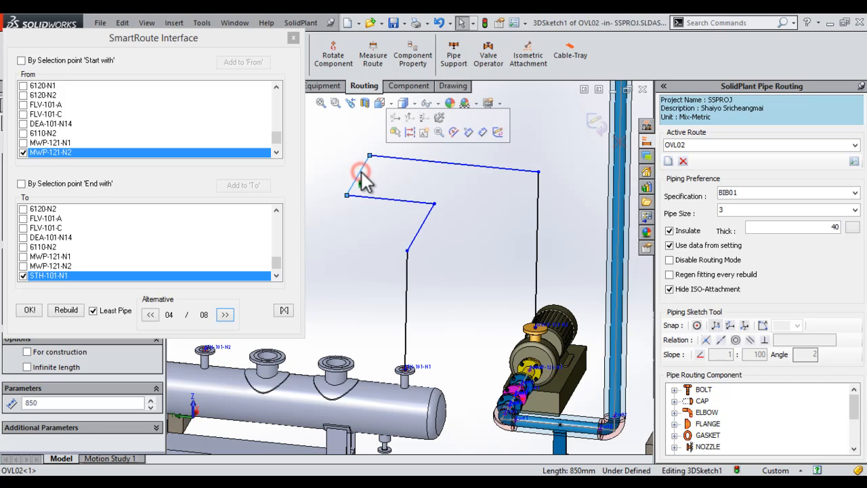
pyautogui.press('Delete')
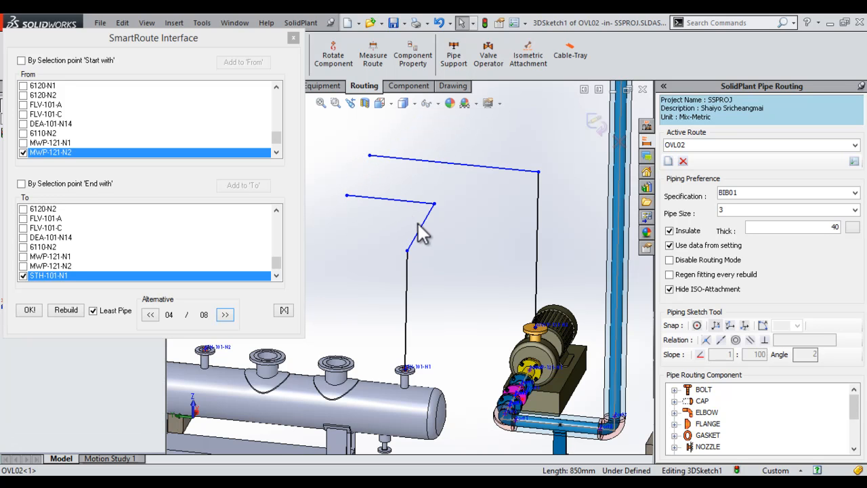
pyautogui.moveTo(422, 227); pyautogui.dragTo(424, 294)
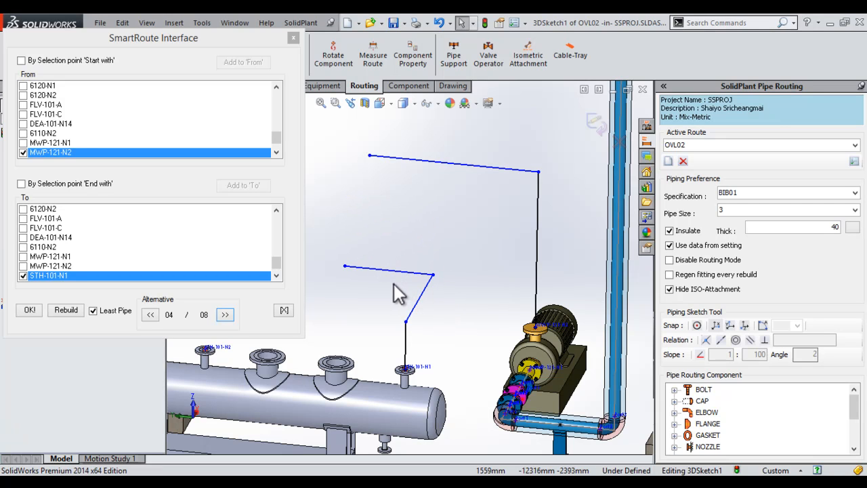
# Sketch a line about 748 mm long from the middle of the lowered segment, continuing it to the upper run's open end
pyautogui.press('s')
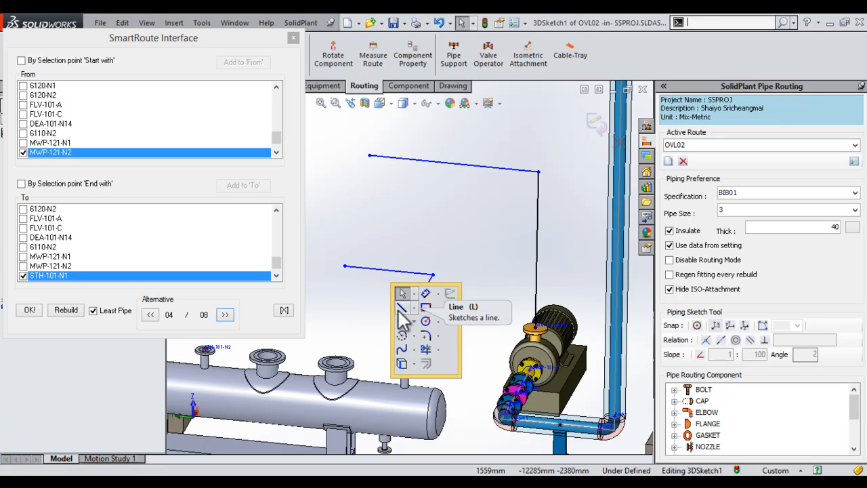
pyautogui.click(402, 308)
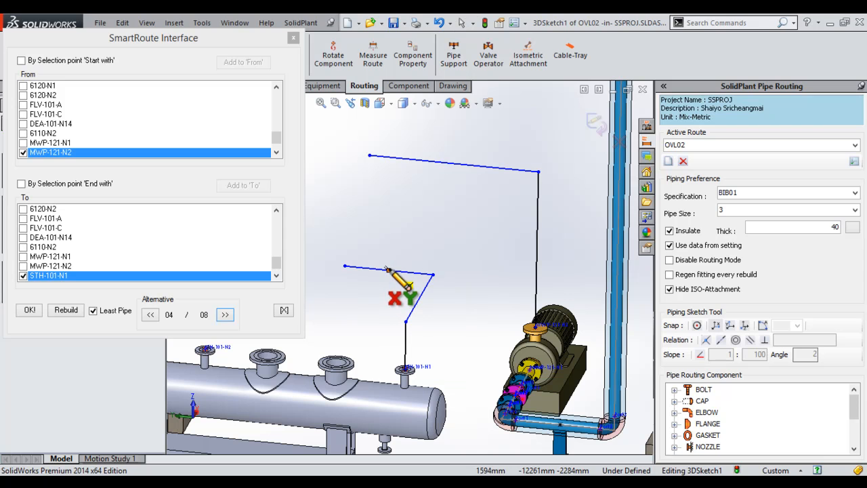
pyautogui.click(388, 270)
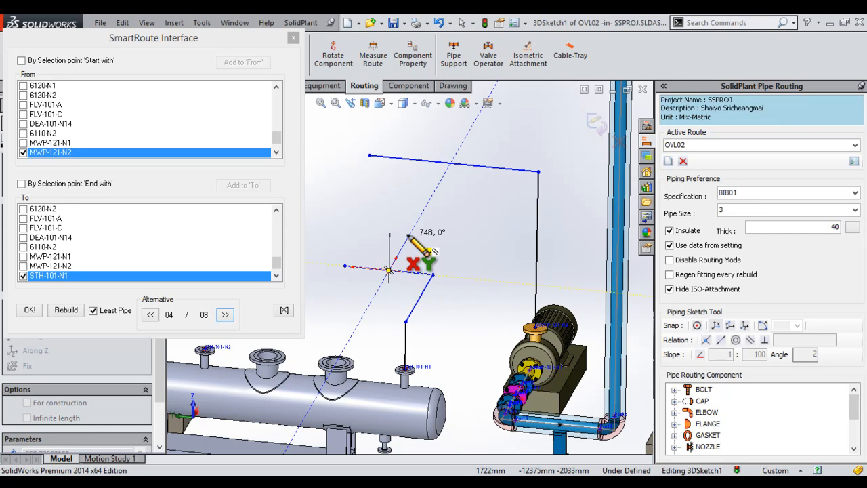
pyautogui.click(408, 238)
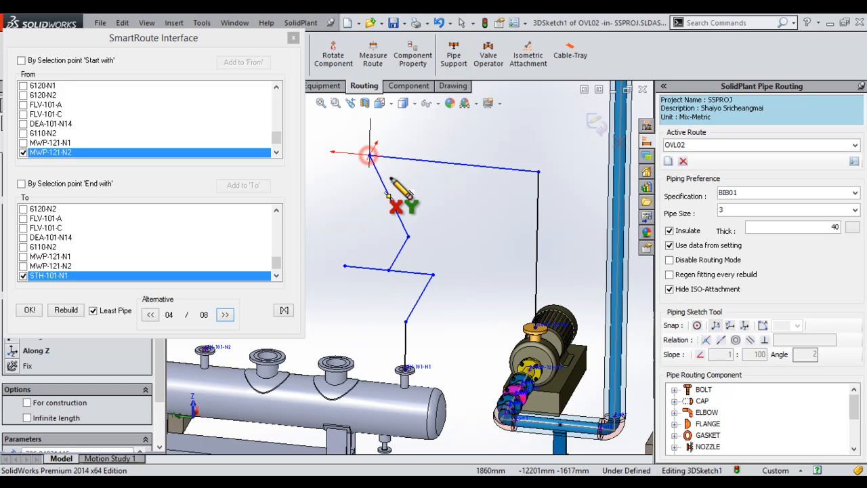
pyautogui.click(370, 156)
# Make the sloped connecting line perpendicular to the upper horizontal run
pyautogui.moveTo(234, 37); pyautogui.dragTo(309, 49)
pyautogui.keyDown('ctrl'); pyautogui.moveTo(418, 211); pyautogui.dragTo(551, 225, button='middle'); pyautogui.keyUp('ctrl')
pyautogui.moveTo(310, 52); pyautogui.dragTo(367, 59)
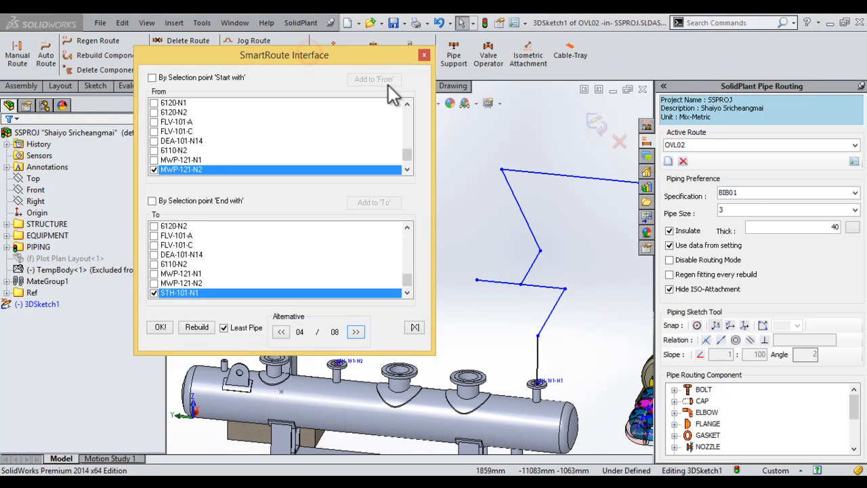
pyautogui.click(522, 210)
pyautogui.keyDown('ctrl'); pyautogui.click(529, 174); pyautogui.keyUp('ctrl')
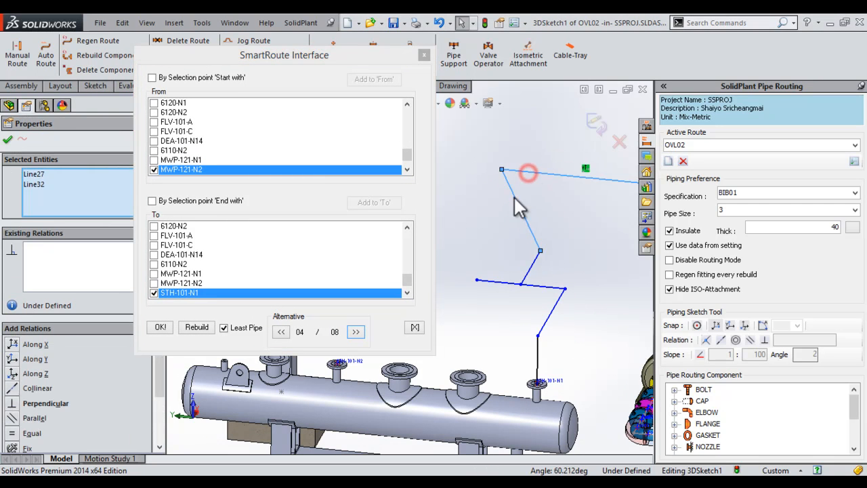
pyautogui.click(15, 404)
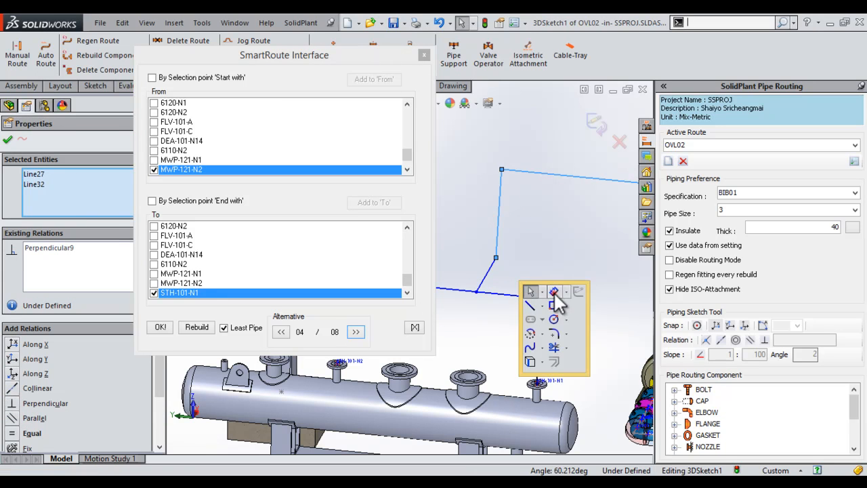
# Dimension the angle between the two connecting lines and set it to 135 degrees
pyautogui.click(555, 293)
pyautogui.moveTo(488, 274); pyautogui.dragTo(498, 232)
pyautogui.click(498, 231)
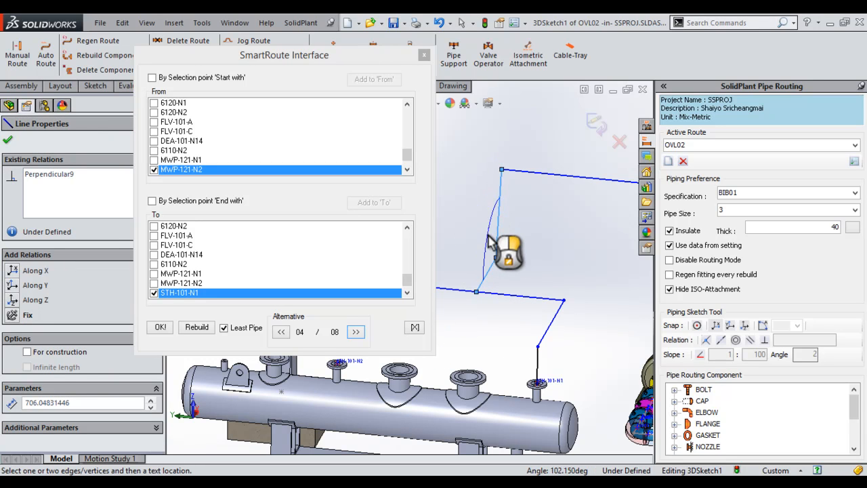
pyautogui.click(488, 235)
pyautogui.write('135')
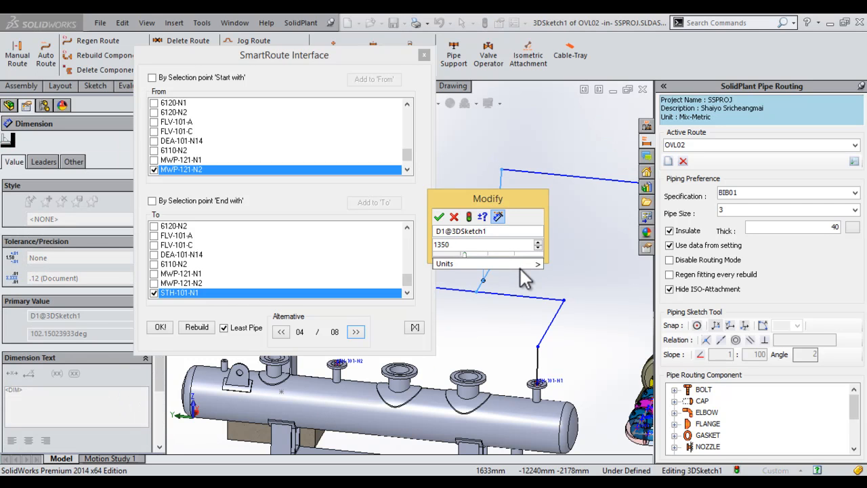
pyautogui.click(469, 217)
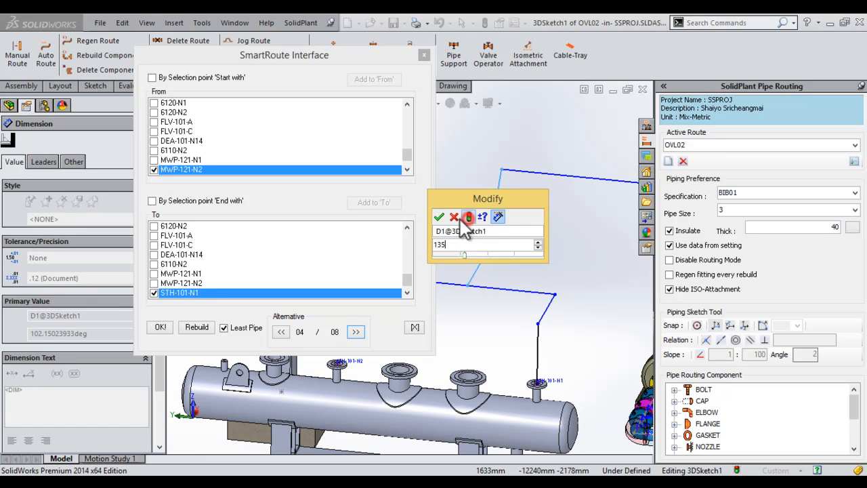
pyautogui.click(440, 217)
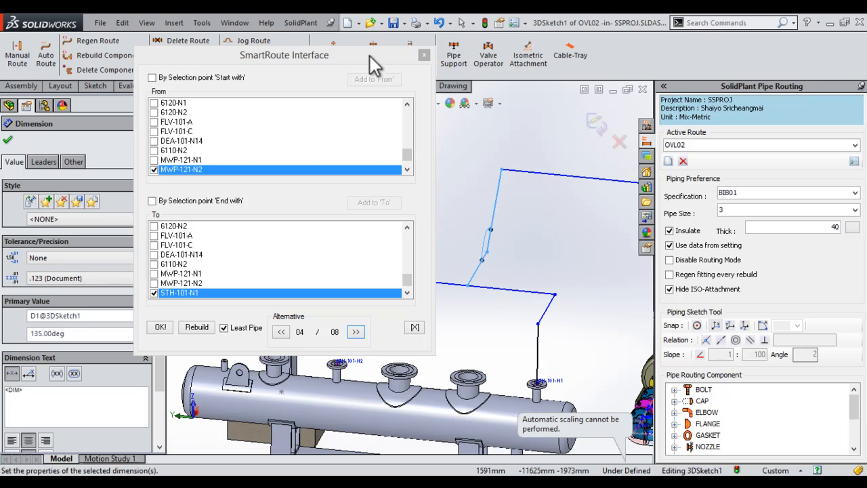
# Sketch a two-segment branch from the open end of the lower run to nozzle STH-101-N2
pyautogui.moveTo(365, 53); pyautogui.dragTo(284, 60)
pyautogui.scroll(-2, 455, 248)
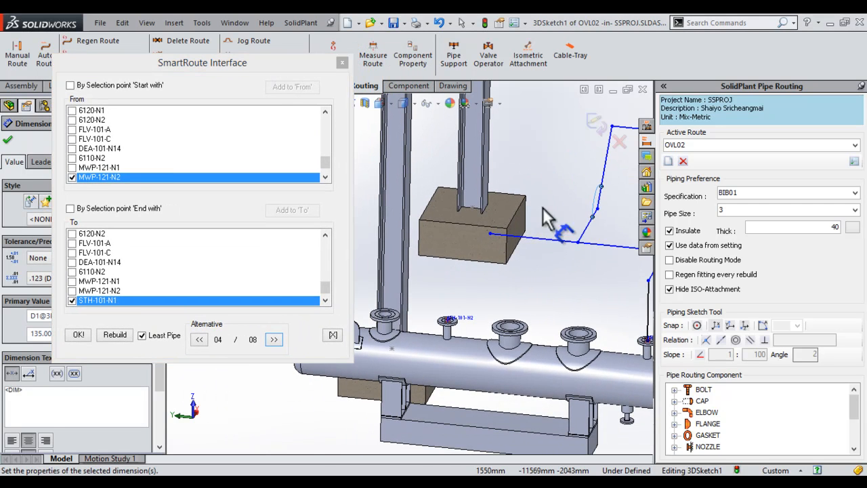
pyautogui.press('Escape')
pyautogui.press('s')
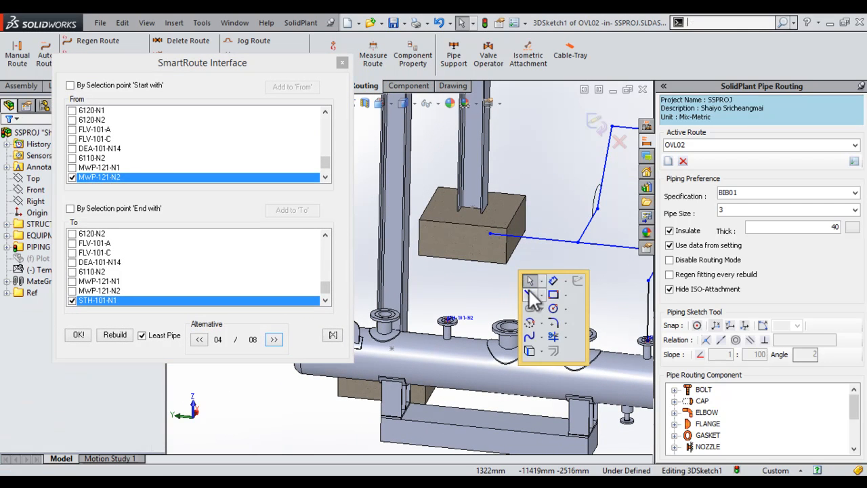
pyautogui.click(530, 296)
pyautogui.click(492, 235)
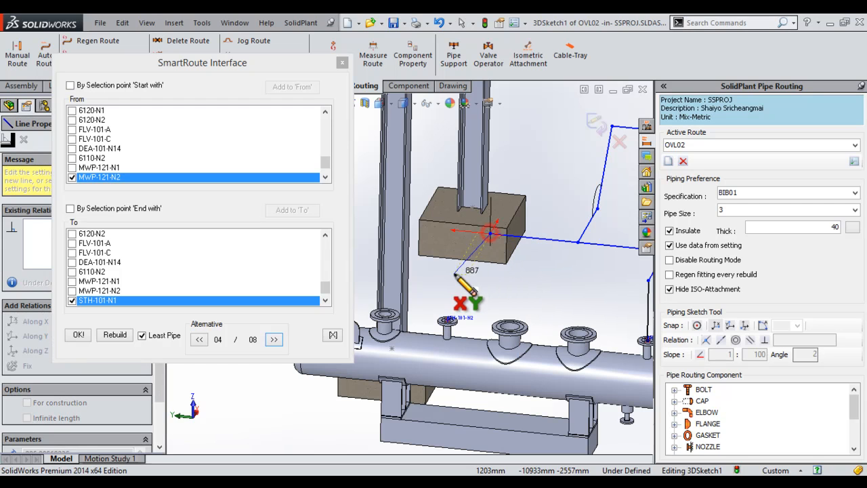
pyautogui.click(468, 272)
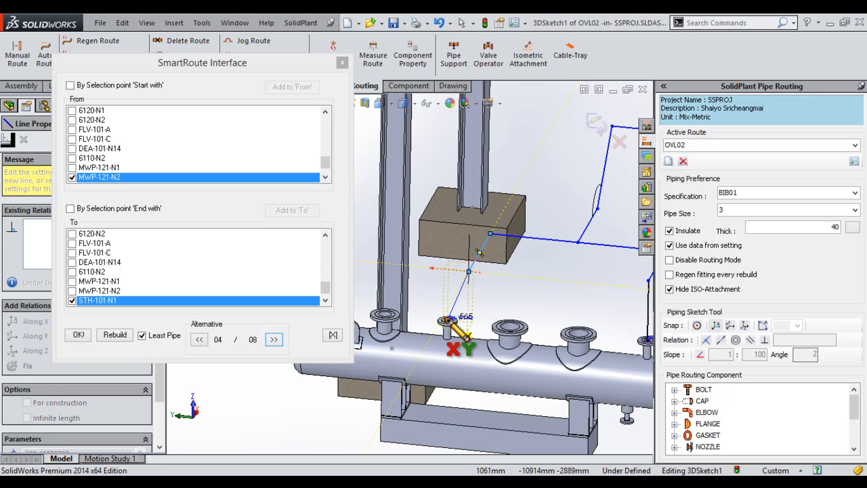
pyautogui.click(448, 319)
pyautogui.press('Escape')
# Constrain the branch segment at nozzle STH-101-N2 along the Z axis
pyautogui.click(458, 294)
pyautogui.moveTo(267, 61); pyautogui.dragTo(341, 57)
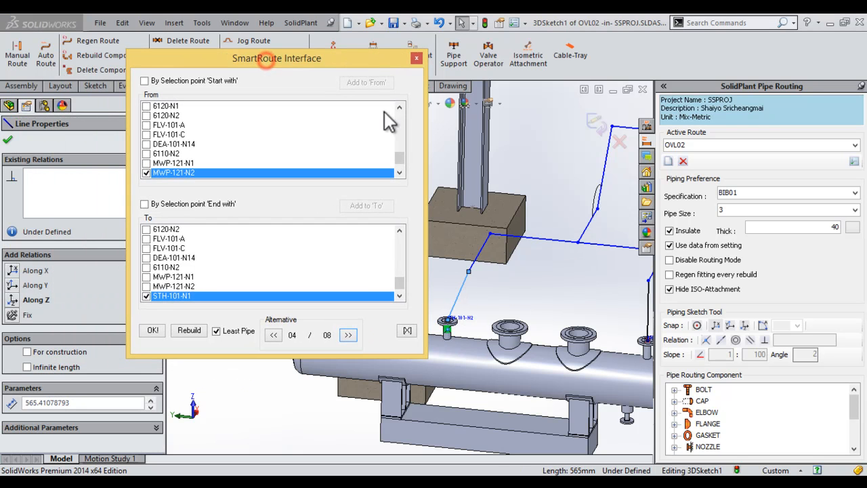
pyautogui.click(13, 300)
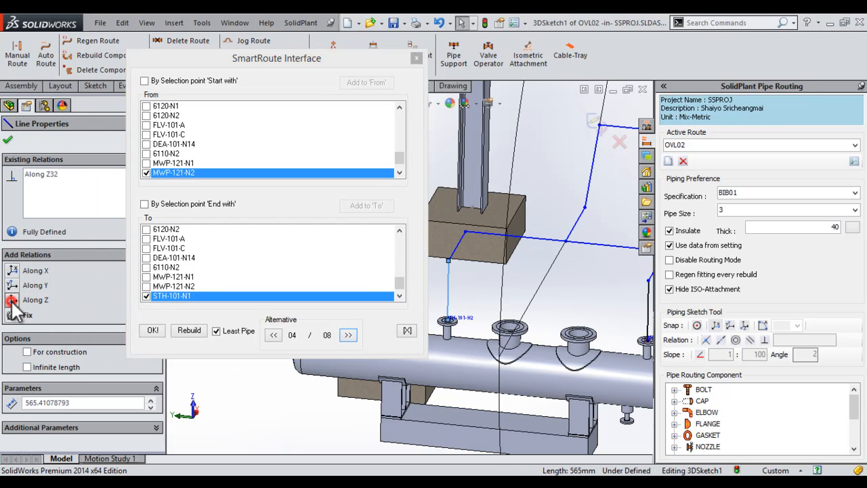
# Accept the SmartRoute layout and generate the OVL02 piping from the sketch
pyautogui.moveTo(302, 57); pyautogui.dragTo(201, 41)
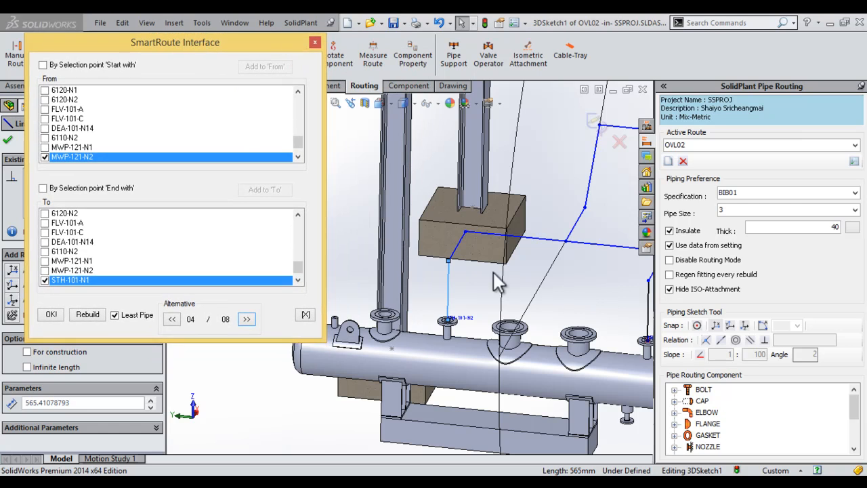
pyautogui.click(570, 305)
pyautogui.scroll(4, 546, 304)
pyautogui.scroll(-3, 474, 311)
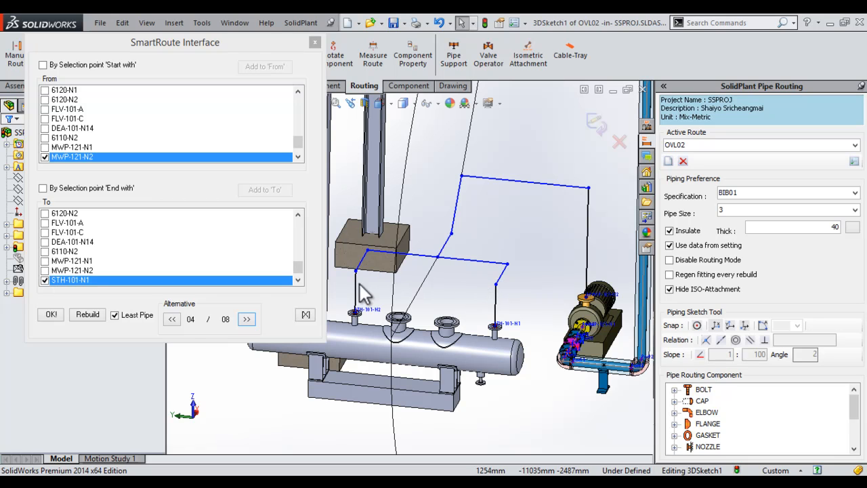
pyautogui.click(51, 315)
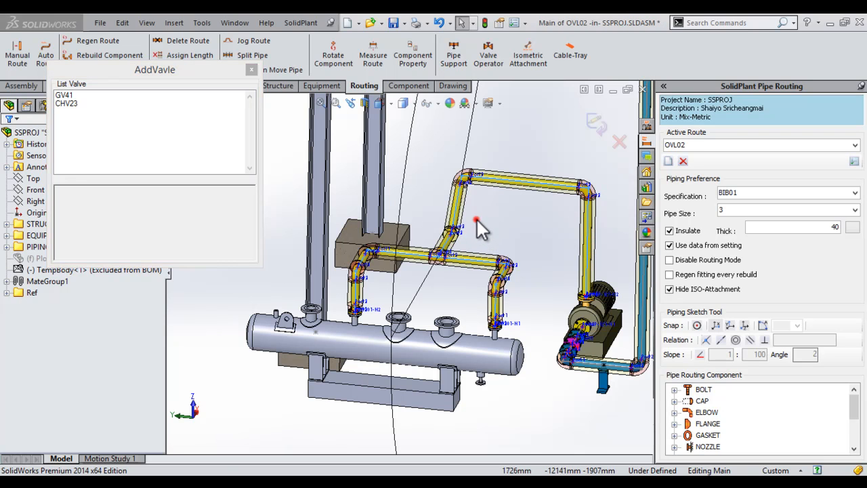
# Insert check valve CHV23 at the start point of the vertical pipe above the pump, using the first FIG 1561 cast steel swing check valve
pyautogui.scroll(-2, 477, 219)
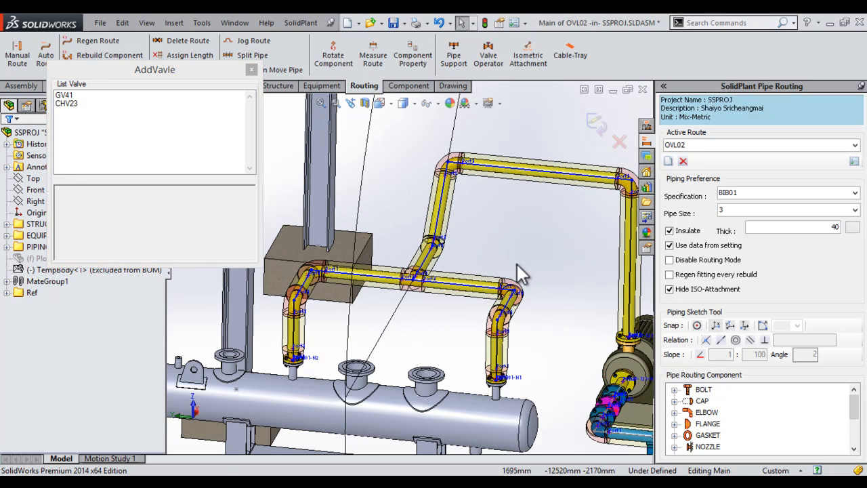
pyautogui.keyDown('ctrl'); pyautogui.moveTo(552, 307); pyautogui.dragTo(353, 235, button='middle'); pyautogui.keyUp('ctrl')
pyautogui.keyDown('ctrl'); pyautogui.moveTo(413, 237); pyautogui.dragTo(358, 267, button='middle'); pyautogui.keyUp('ctrl')
pyautogui.click(70, 103)
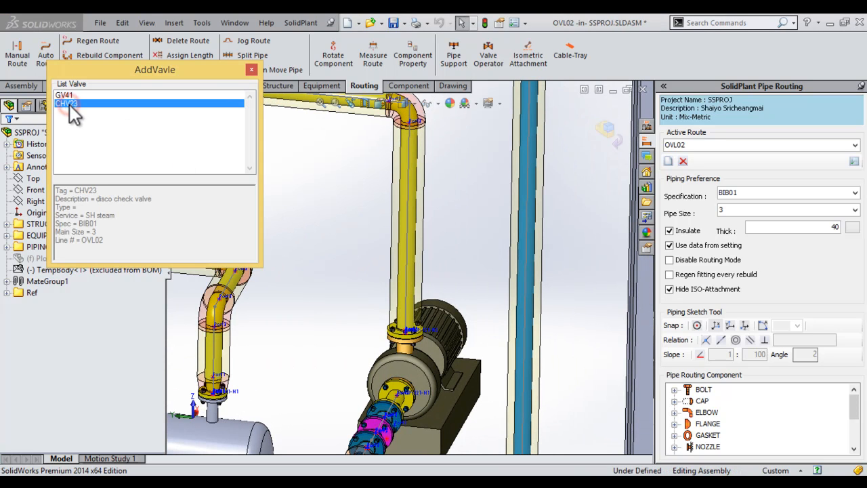
pyautogui.moveTo(67, 105); pyautogui.dragTo(406, 269)
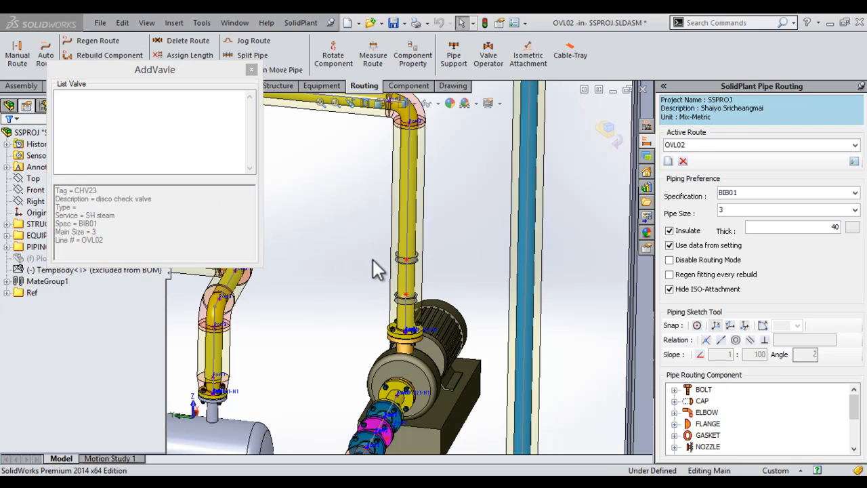
pyautogui.moveTo(424, 211); pyautogui.dragTo(514, 194)
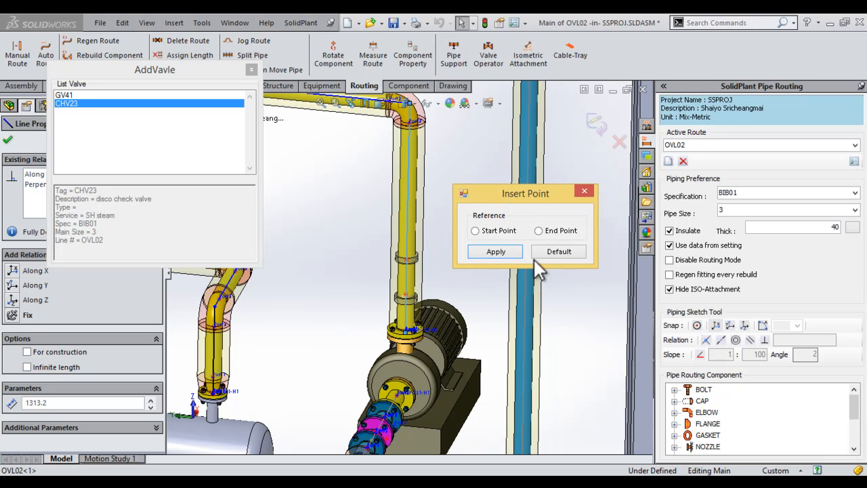
pyautogui.click(505, 231)
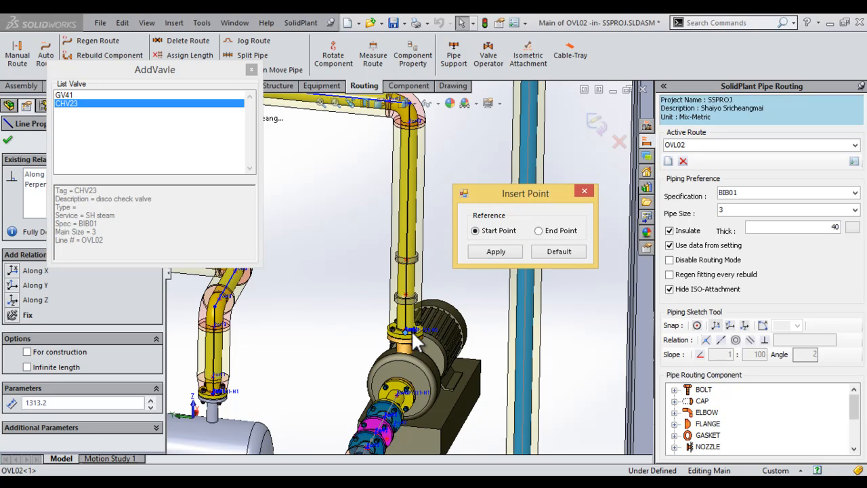
pyautogui.click(494, 252)
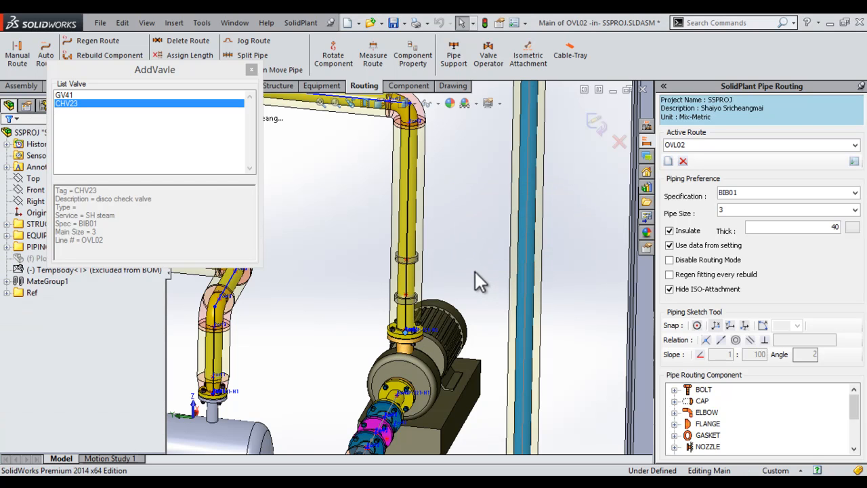
pyautogui.click(404, 233)
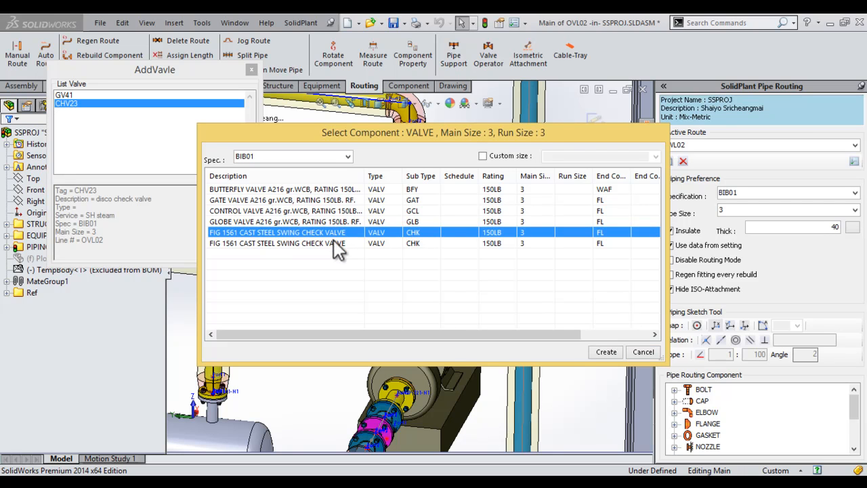
pyautogui.click(594, 353)
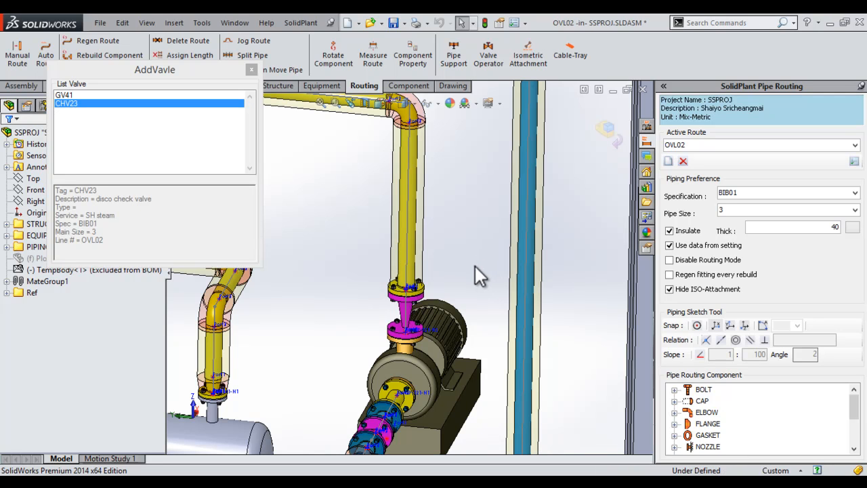
# Flip the check valve above the pump with Rotate Component
pyautogui.click(405, 320)
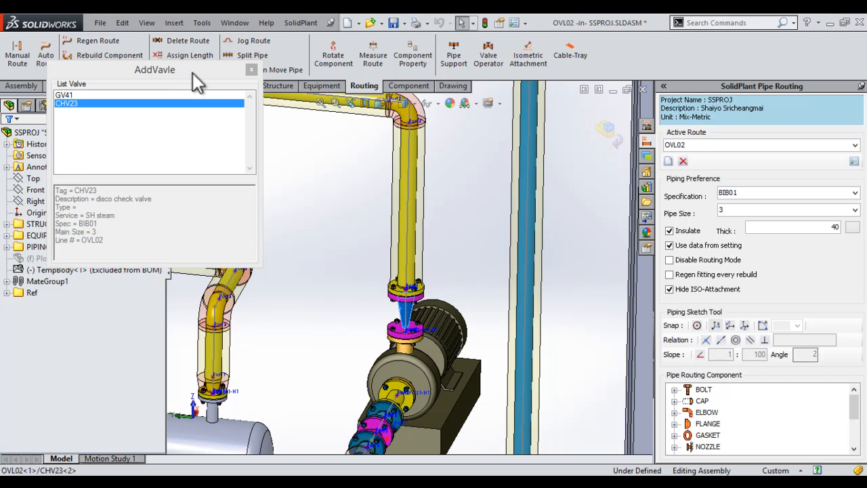
pyautogui.moveTo(192, 73); pyautogui.dragTo(200, 147)
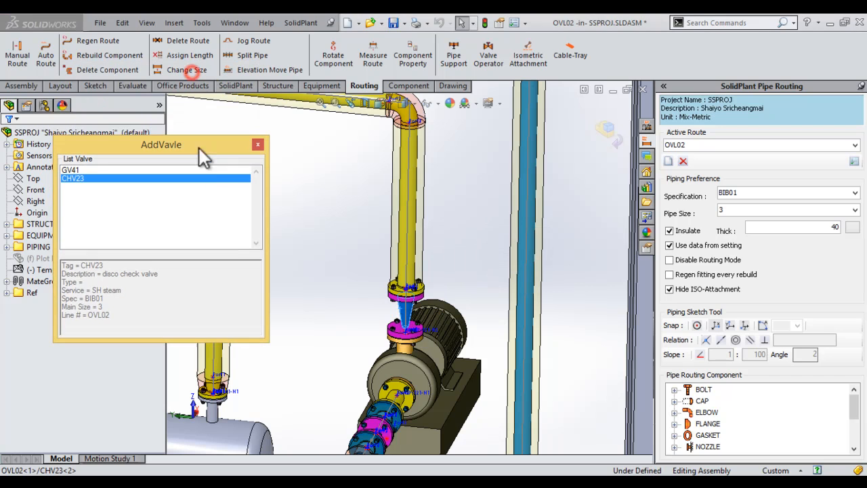
pyautogui.click(334, 65)
pyautogui.moveTo(434, 212); pyautogui.dragTo(518, 209)
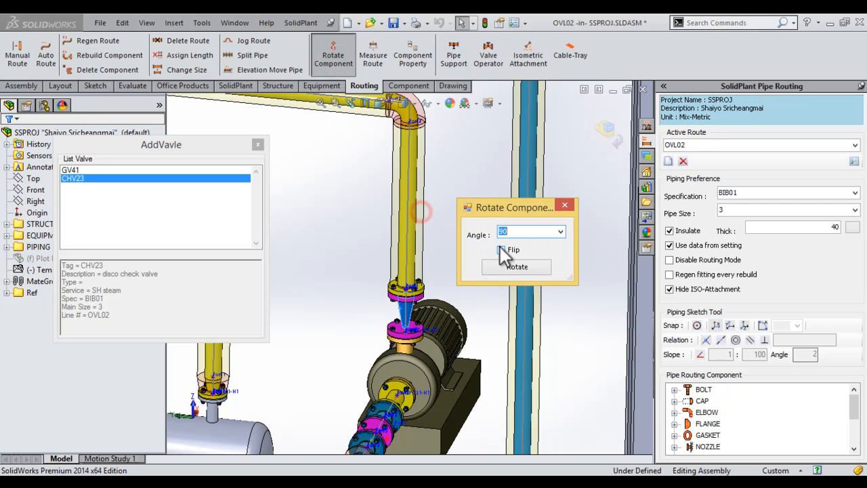
pyautogui.click(501, 251)
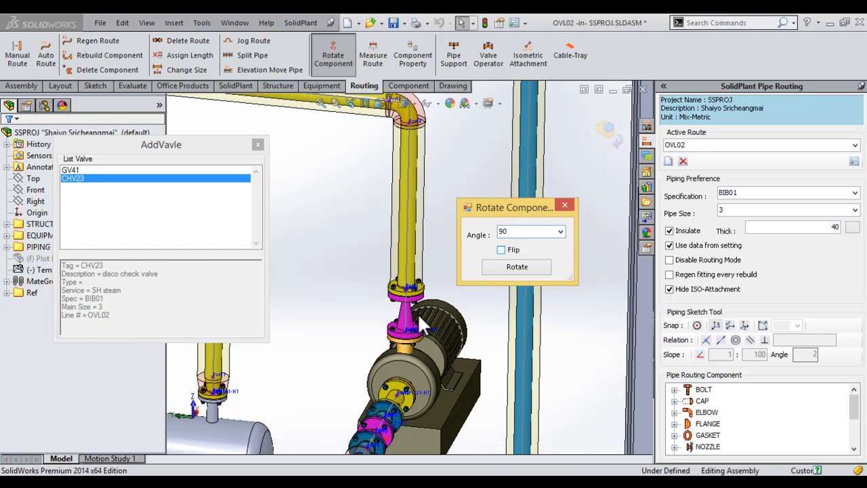
pyautogui.click(501, 250)
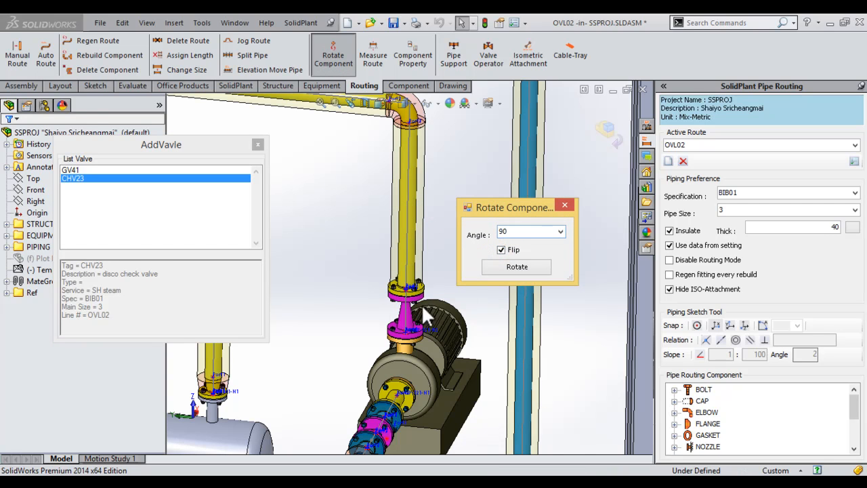
pyautogui.click(565, 207)
# Insert gate valve GV41 at the default point on the vertical pipe above the check valve, using the 150LB A216 gr.WCB gate valve
pyautogui.click(106, 169)
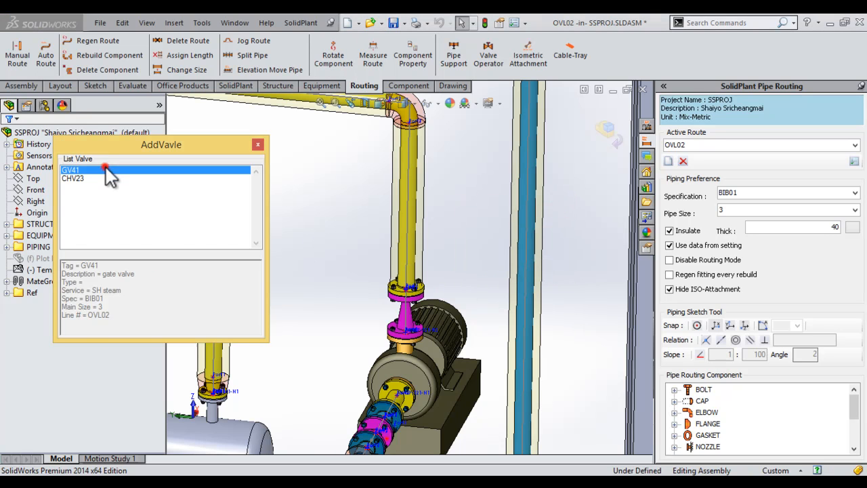
pyautogui.moveTo(81, 171); pyautogui.dragTo(405, 215)
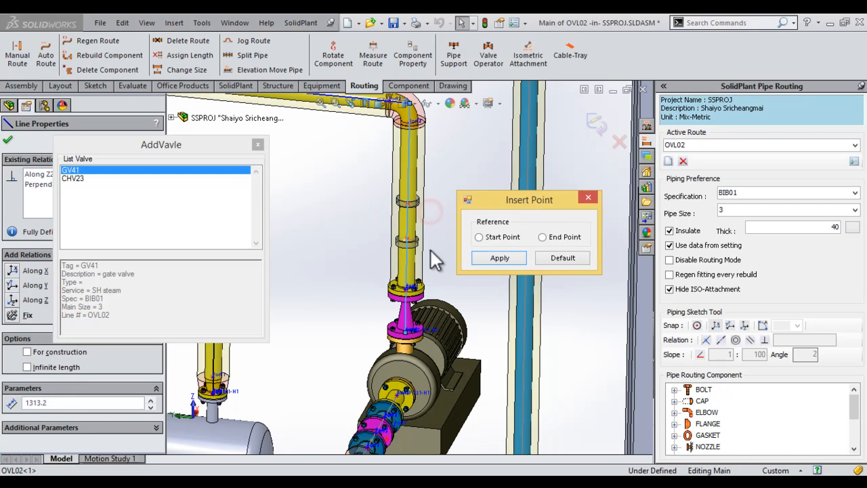
pyautogui.click(558, 258)
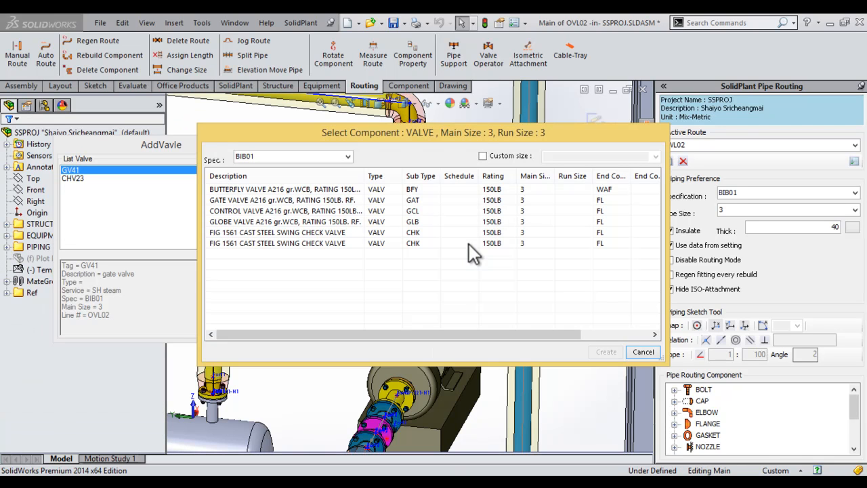
pyautogui.click(416, 200)
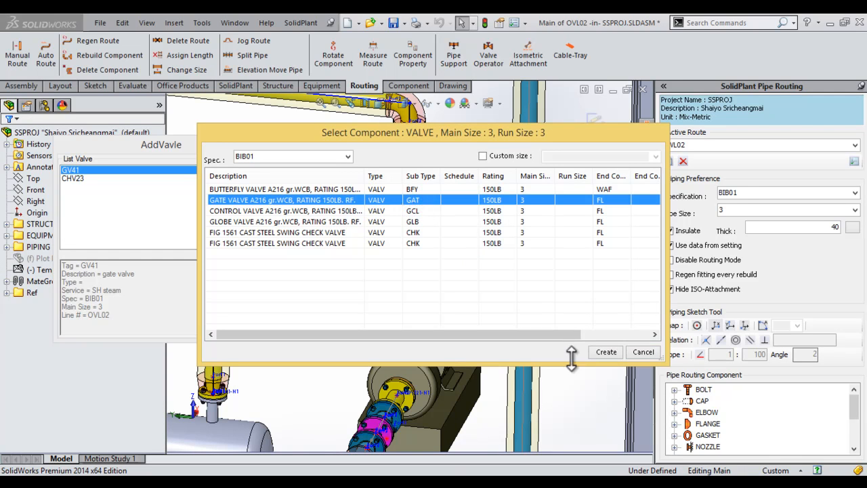
pyautogui.click(603, 352)
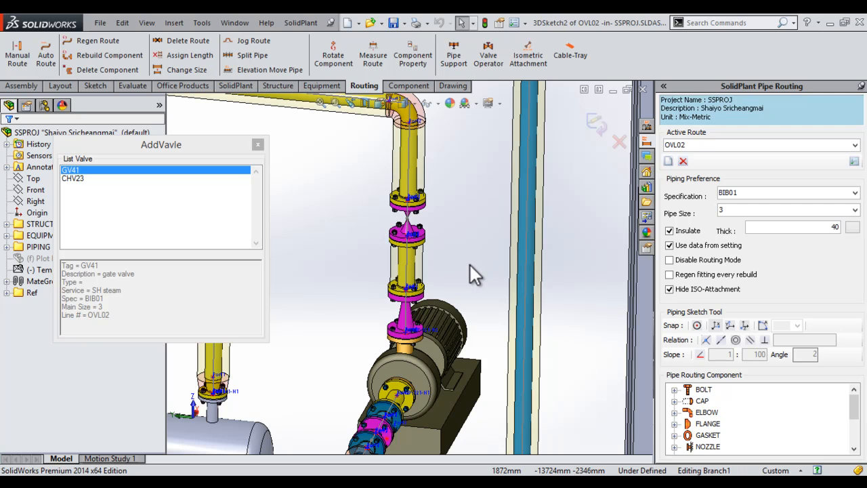
# Close the valve list and exit both the branch sketch and the OVL02 route, returning to the top-level SSPROJ assembly
pyautogui.scroll(5, 464, 265)
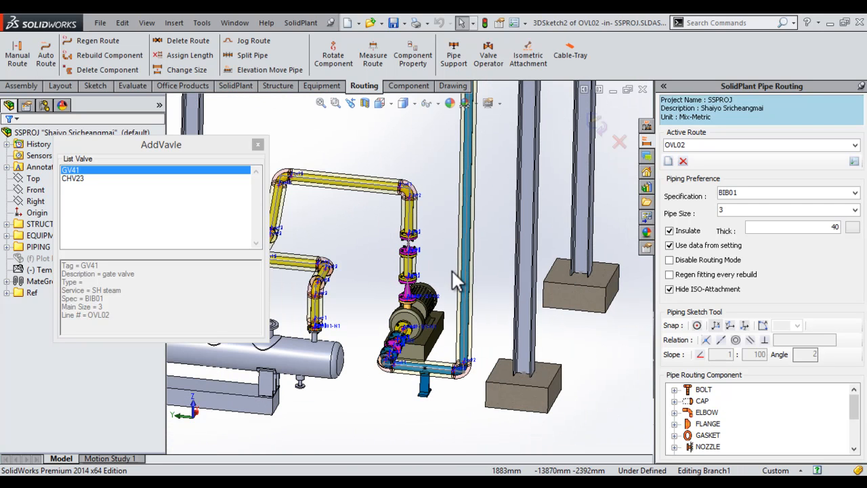
pyautogui.moveTo(404, 283); pyautogui.dragTo(345, 227, button='middle')
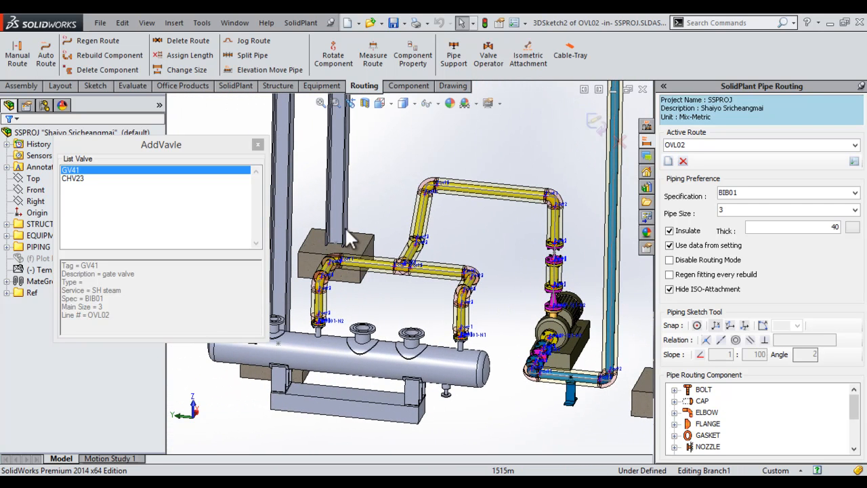
pyautogui.click(258, 144)
pyautogui.keyDown('ctrl'); pyautogui.moveTo(490, 254); pyautogui.dragTo(462, 243, button='middle'); pyautogui.keyUp('ctrl')
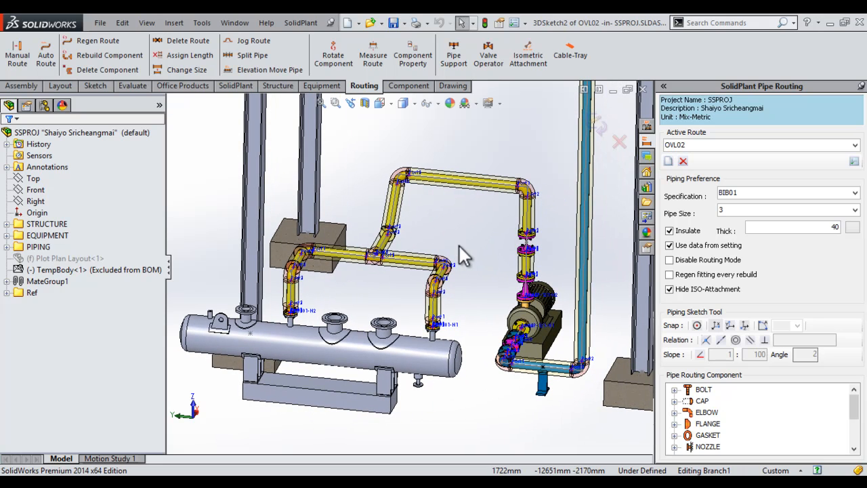
pyautogui.click(599, 126)
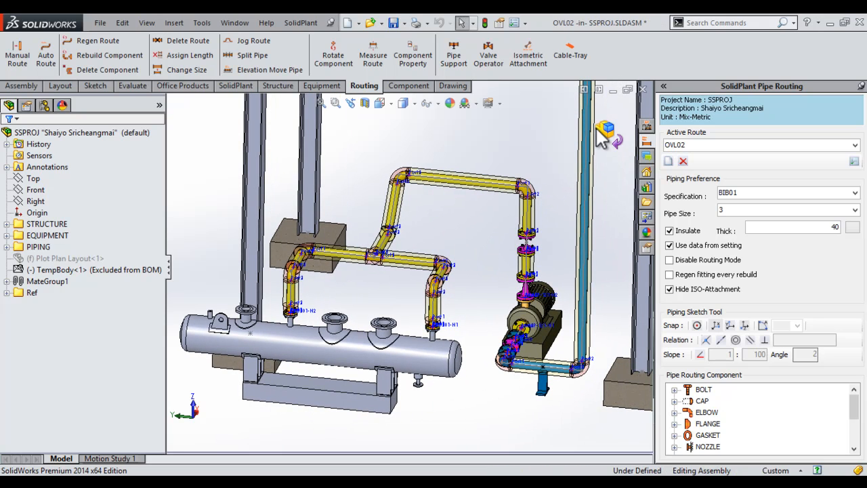
pyautogui.click(606, 130)
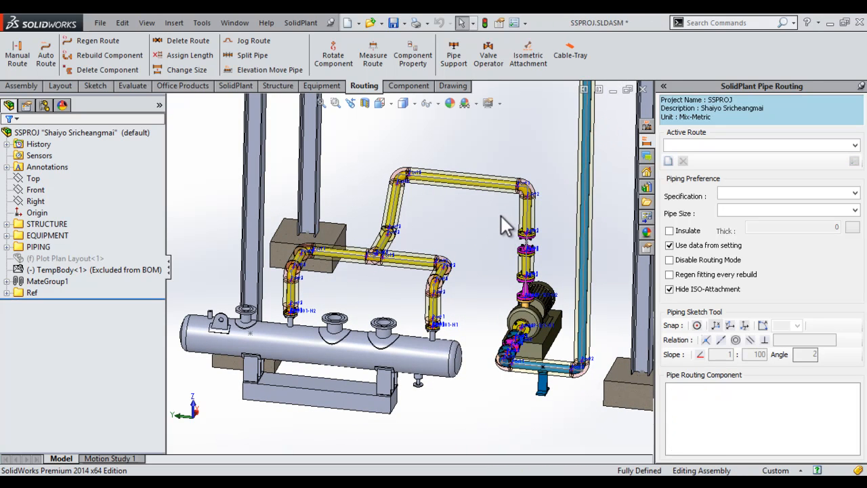